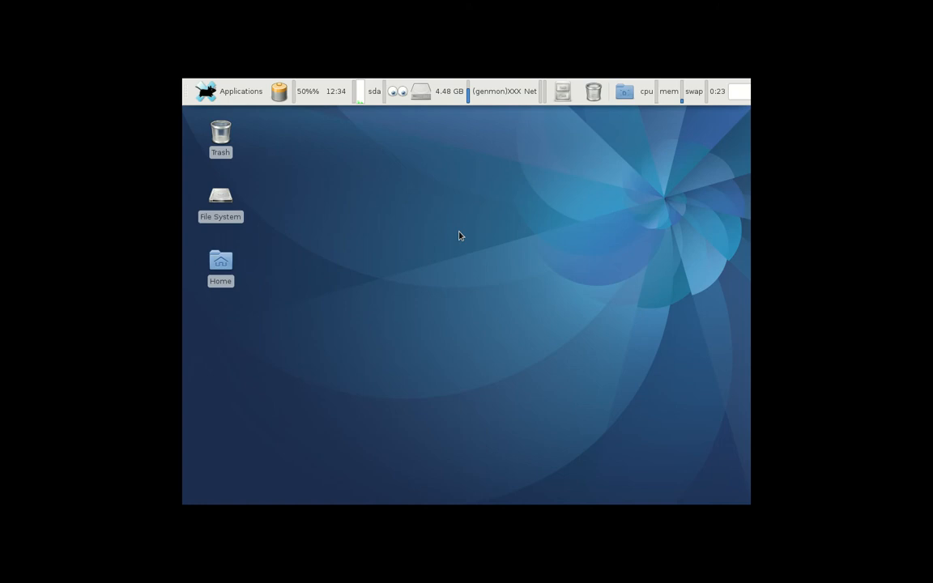
Step: Browse the Games submenu of installed applications, then dismiss the menus
left_click(225, 87)
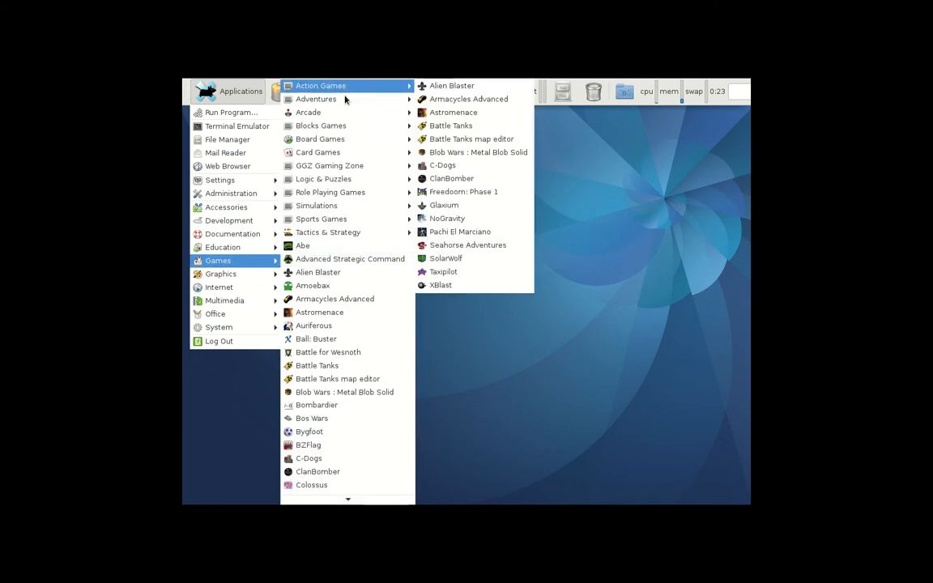
mouse_move(218, 260)
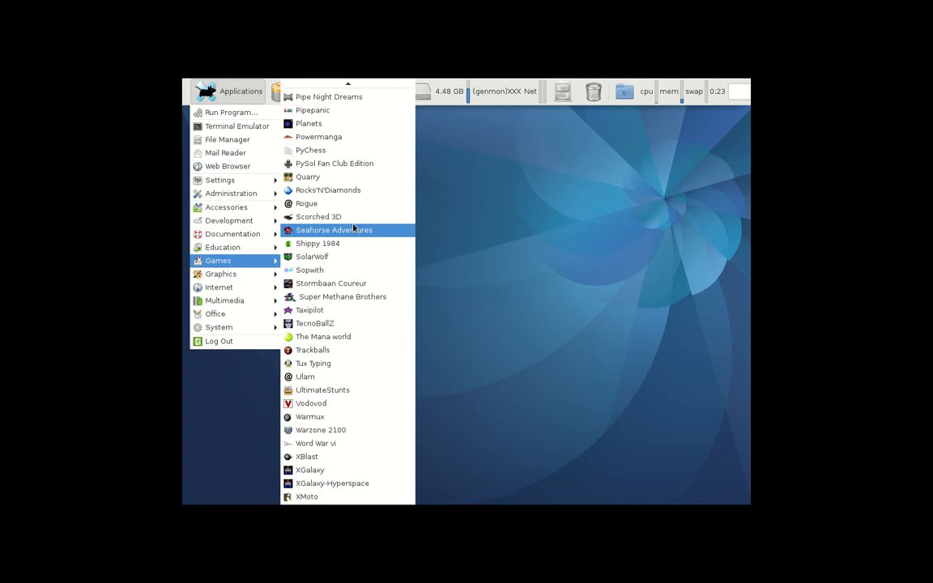
scroll(354, 267, "up", 2)
scroll(354, 243, "up", 5)
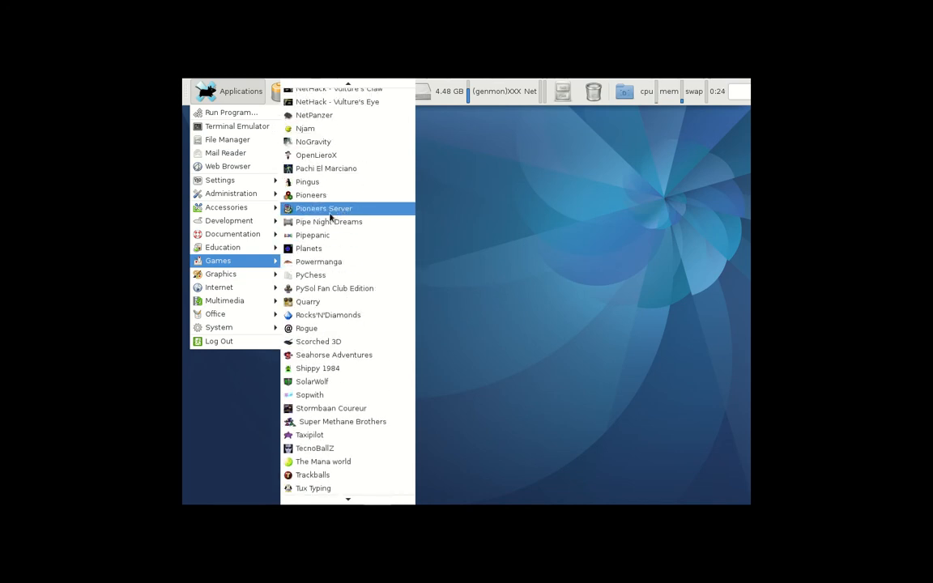
scroll(325, 193, "up", 2)
scroll(323, 194, "up", 2)
scroll(323, 203, "up", 3)
scroll(319, 223, "up", 3)
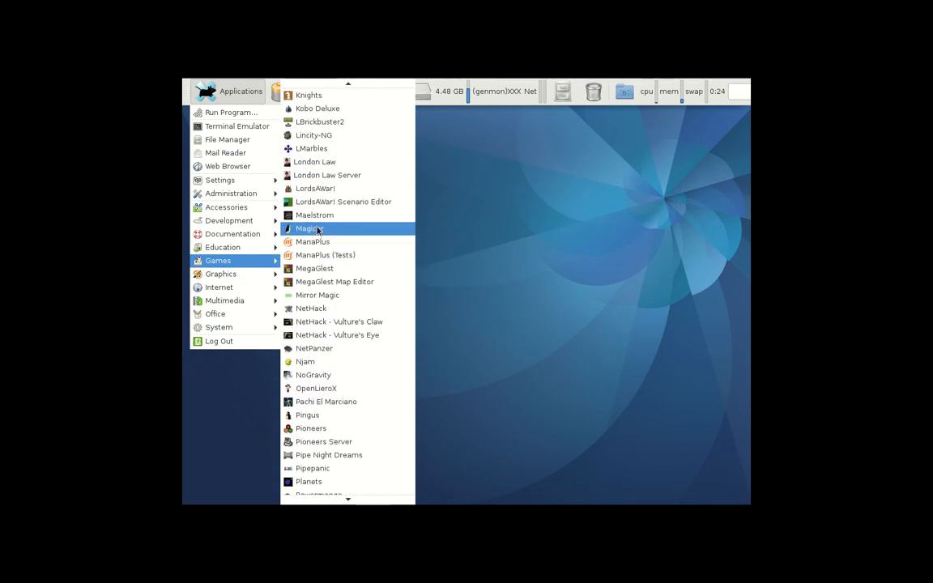
scroll(317, 237, "up", 4)
scroll(316, 239, "up", 2)
scroll(316, 241, "up", 1)
scroll(311, 249, "up", 3)
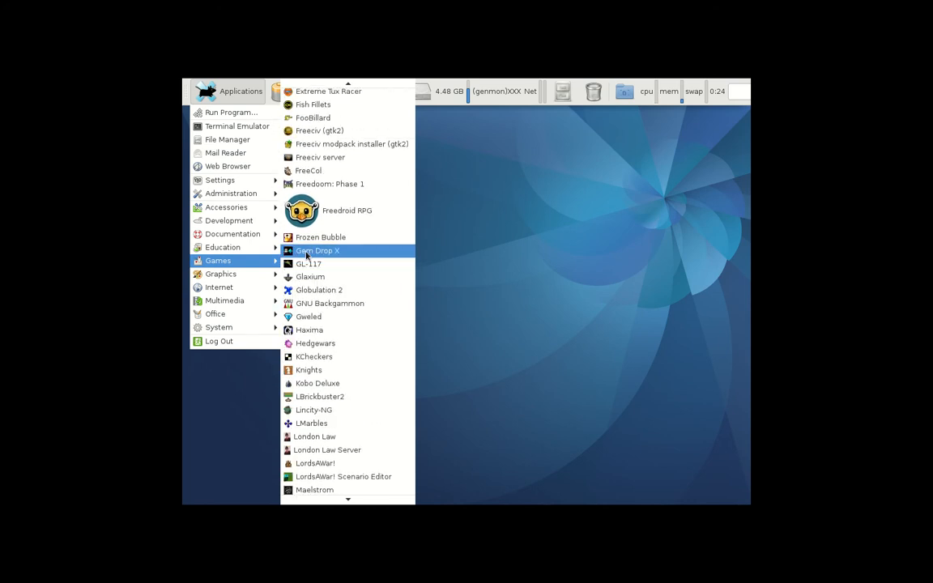
scroll(307, 256, "up", 1)
scroll(343, 230, "down", 2)
scroll(344, 225, "down", 3)
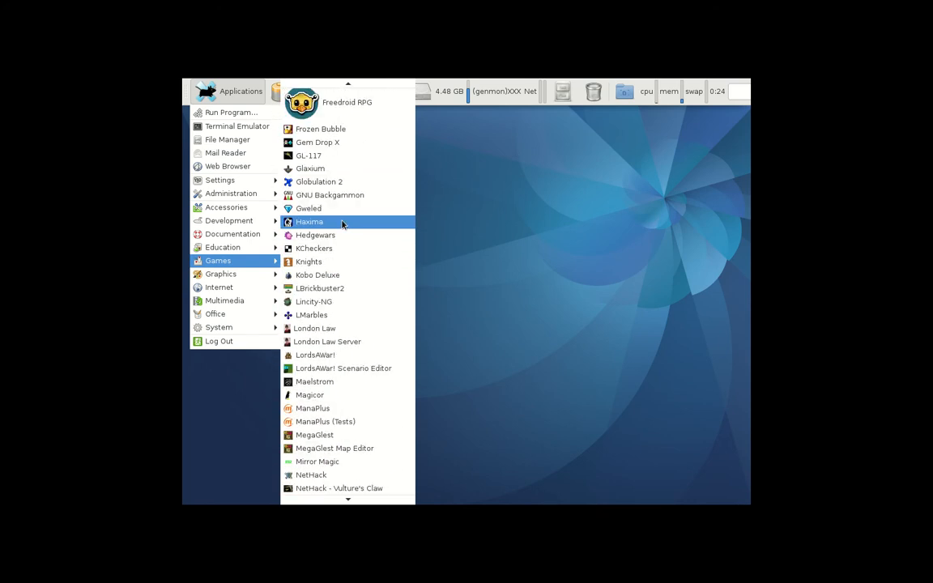
key("Escape")
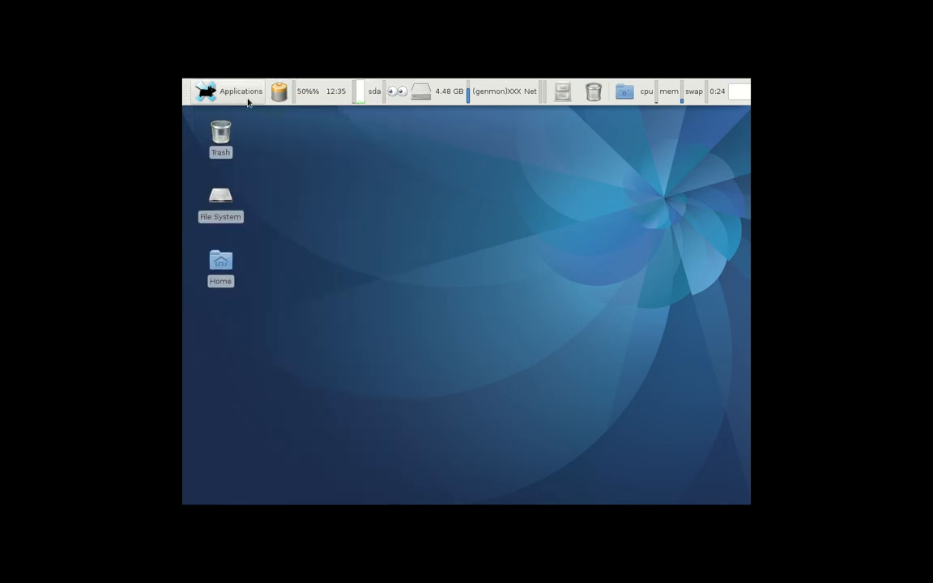
left_click(227, 96)
left_click(236, 126)
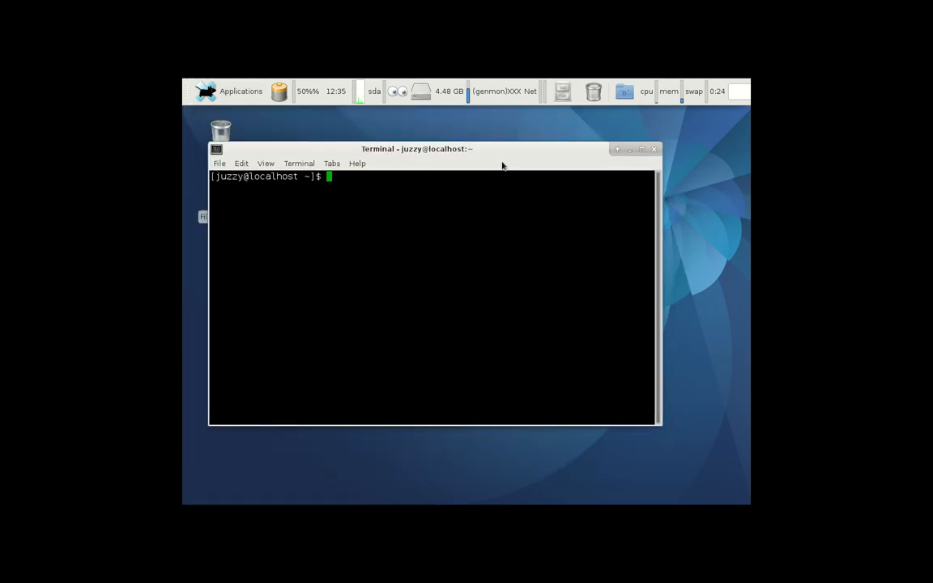
type("uname -")
key("Return")
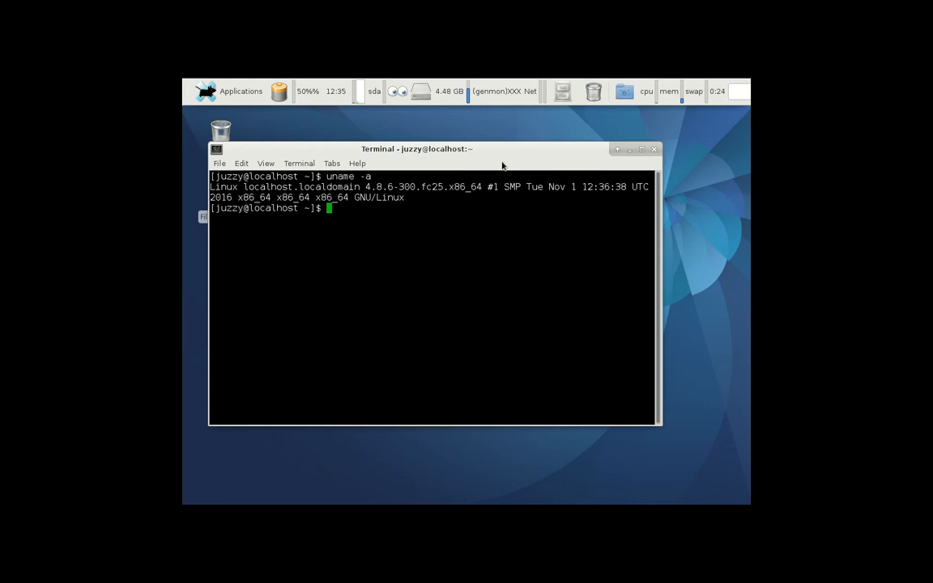
left_click_drag(361, 187, 402, 187)
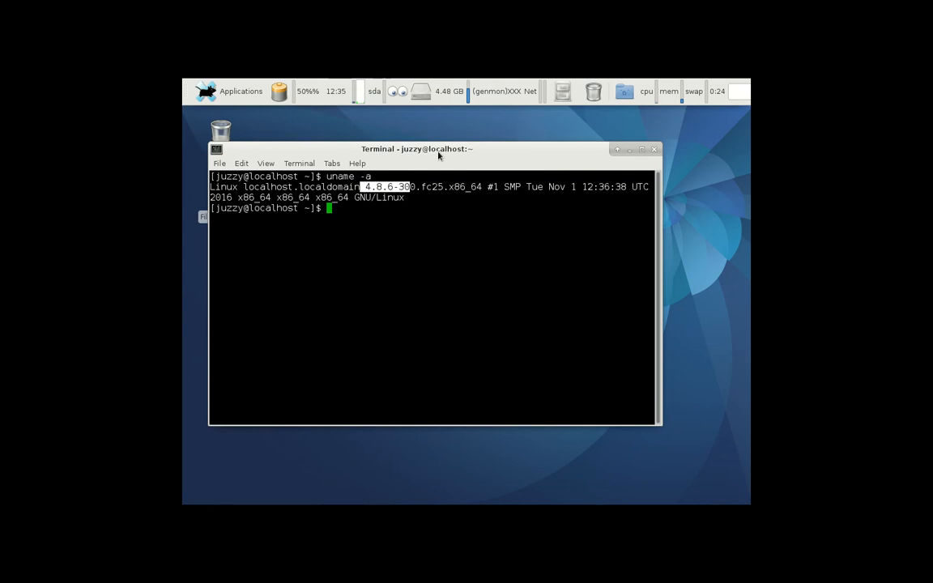
left_click_drag(441, 156, 505, 159)
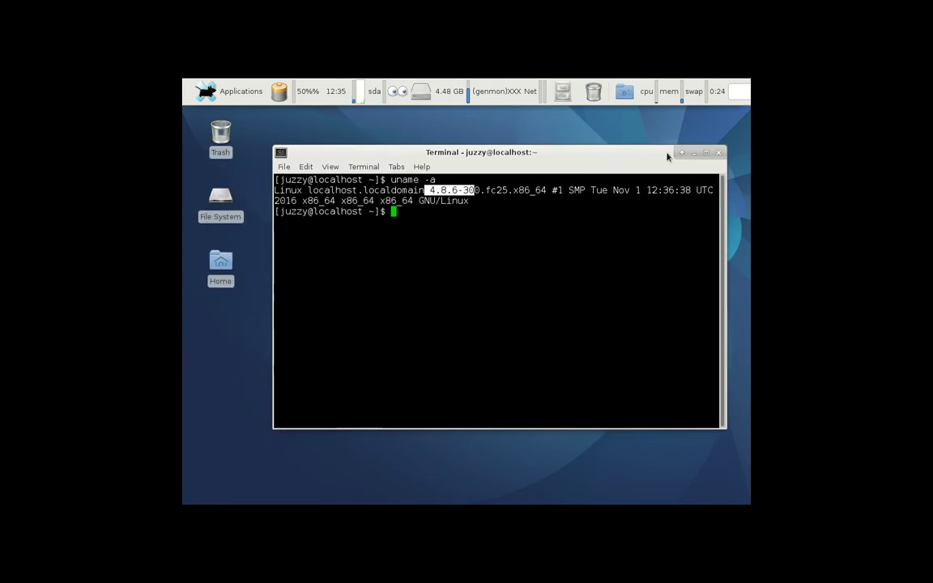
left_click(716, 154)
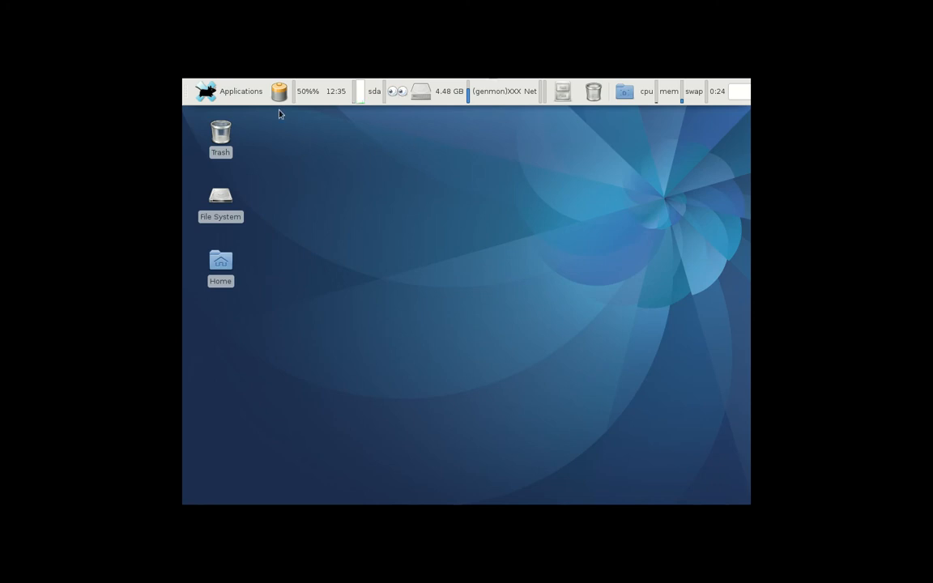
left_click(240, 94)
left_click(228, 140)
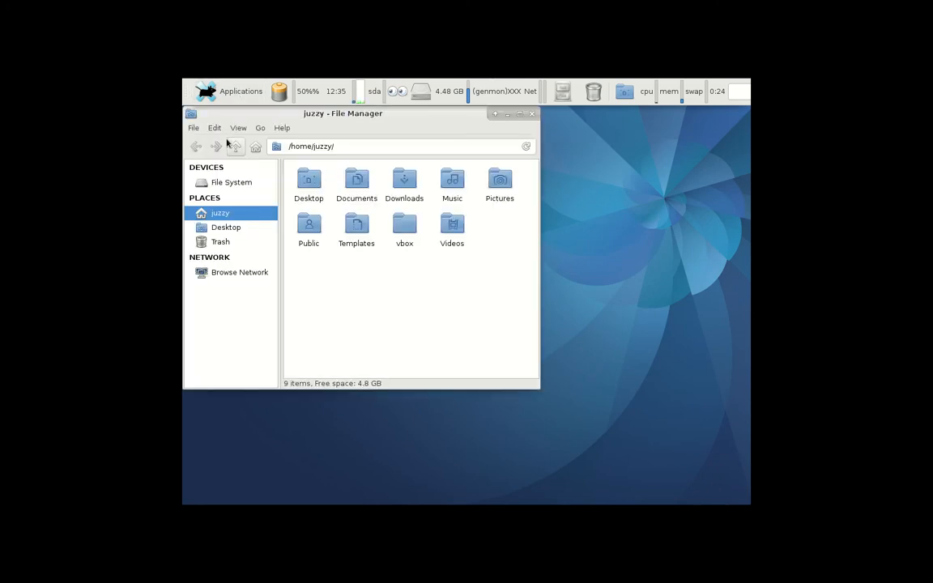
left_click_drag(323, 117, 394, 156)
left_click(353, 166)
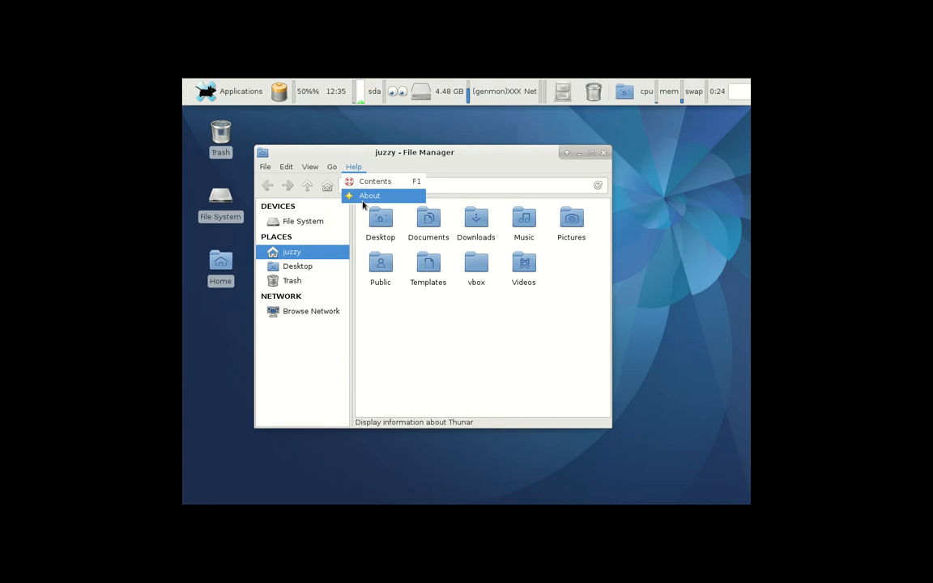
left_click(361, 196)
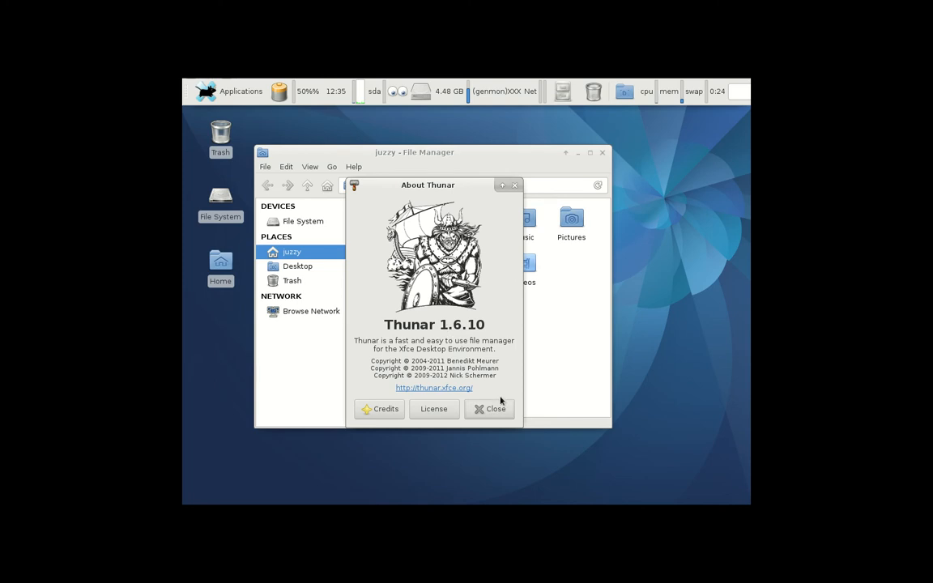
left_click(495, 408)
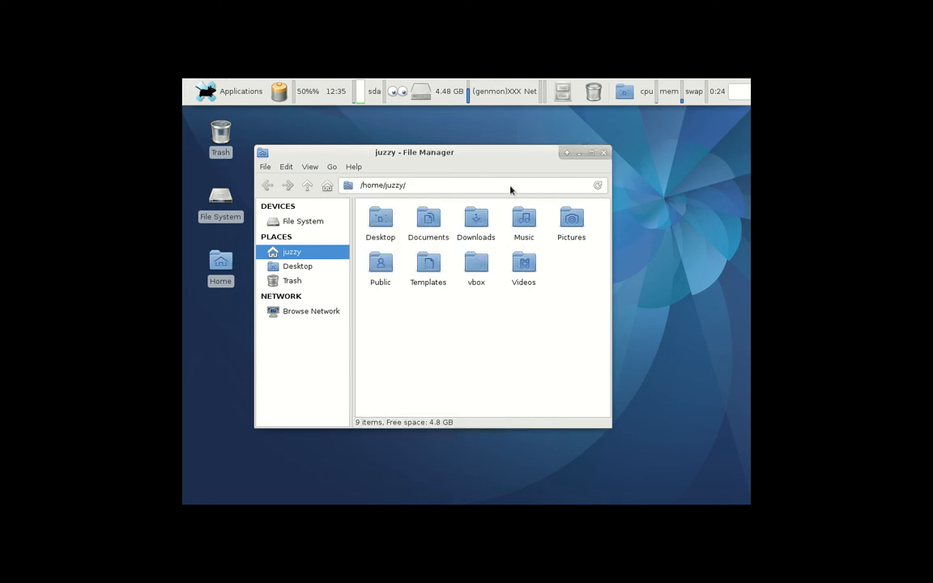
left_click_drag(462, 146, 548, 151)
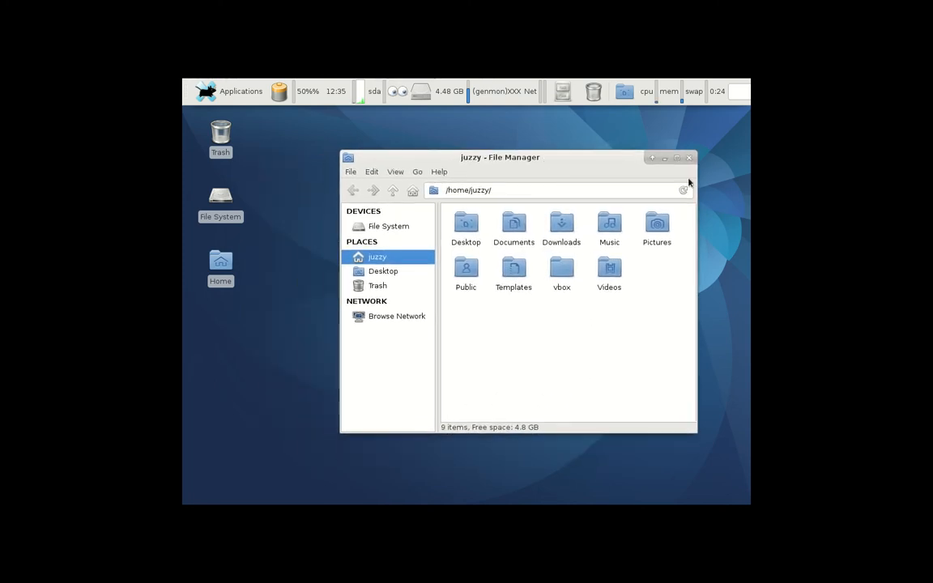
left_click(687, 158)
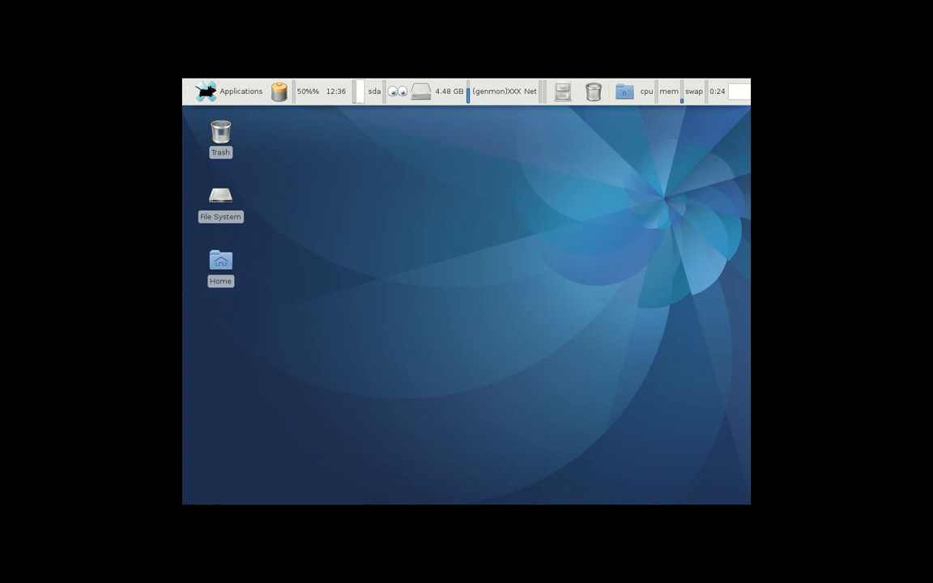
Step: Launch XGalaxy from the Arcade games menu so it runs full screen
left_click(227, 93)
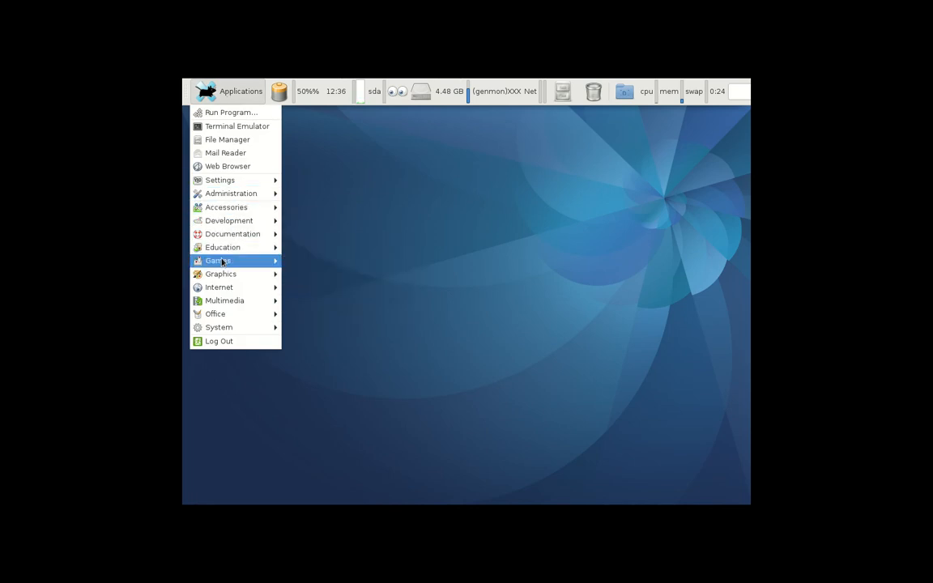
mouse_move(217, 261)
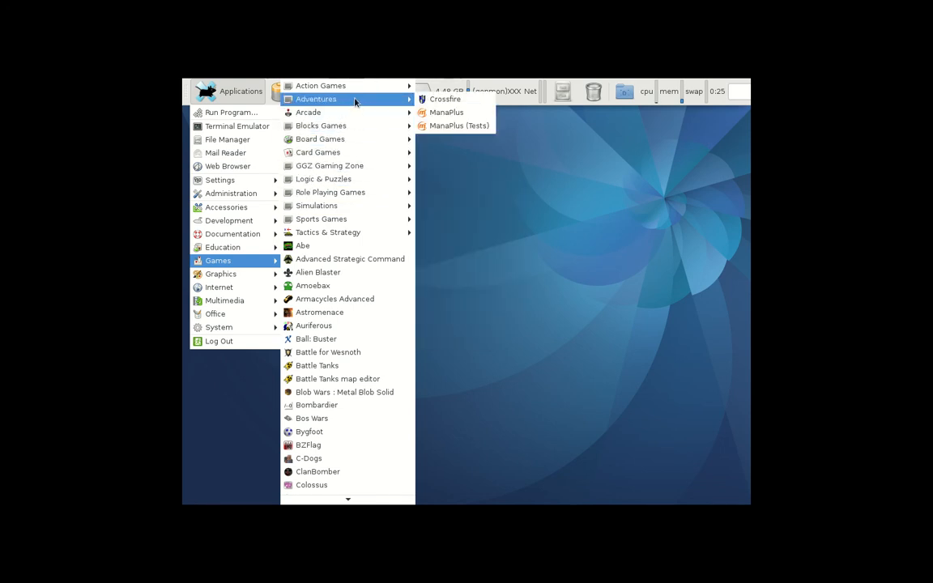
mouse_move(347, 112)
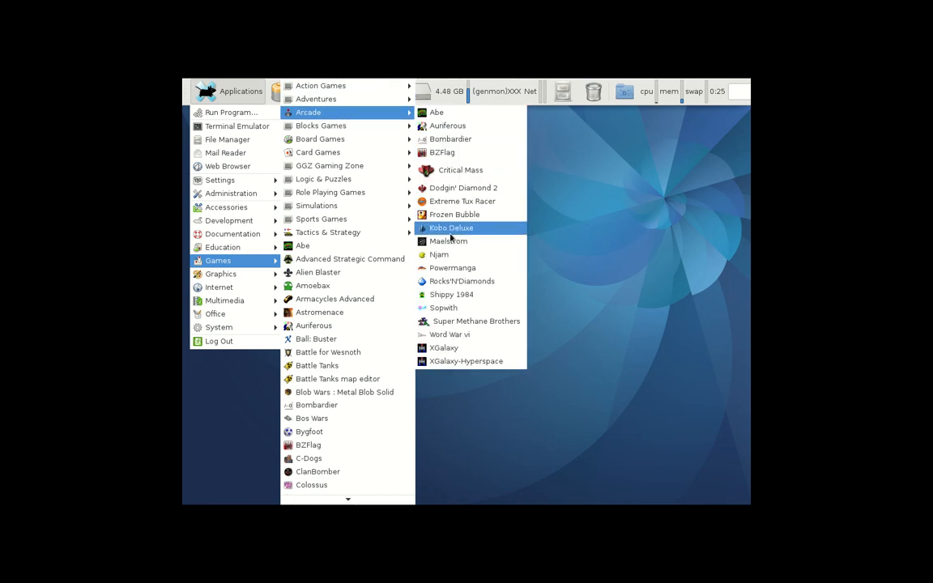
left_click(458, 355)
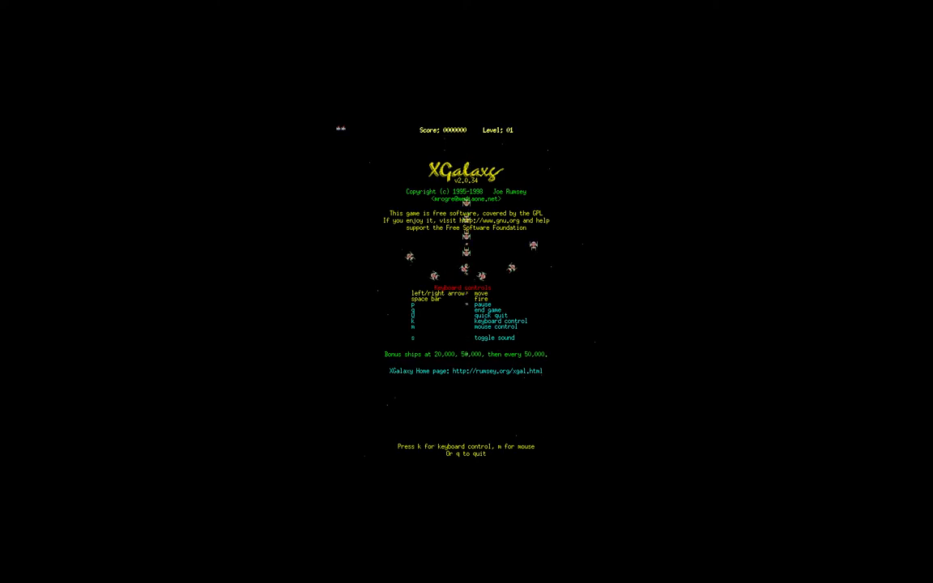
Step: Start a round of XGalaxy with keyboard control (k)
key("k")
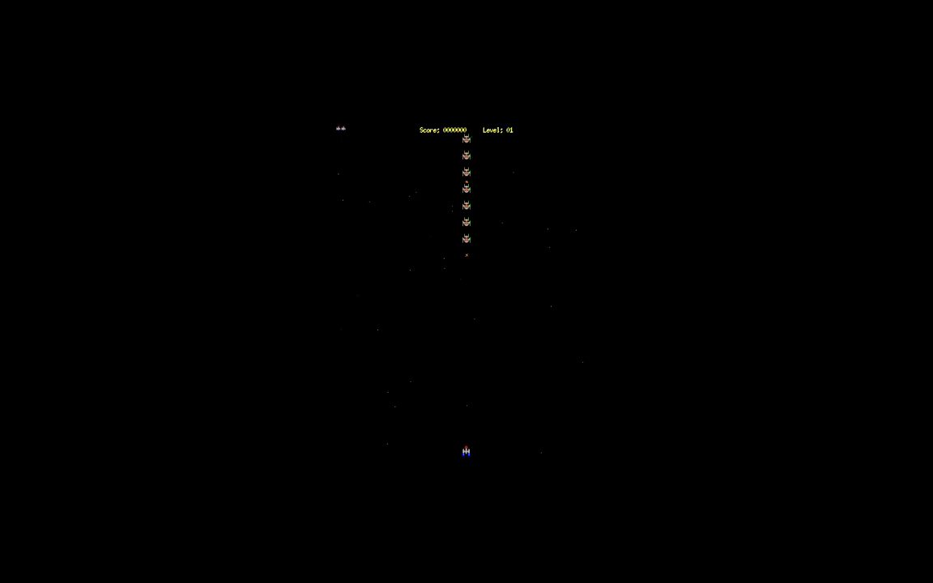